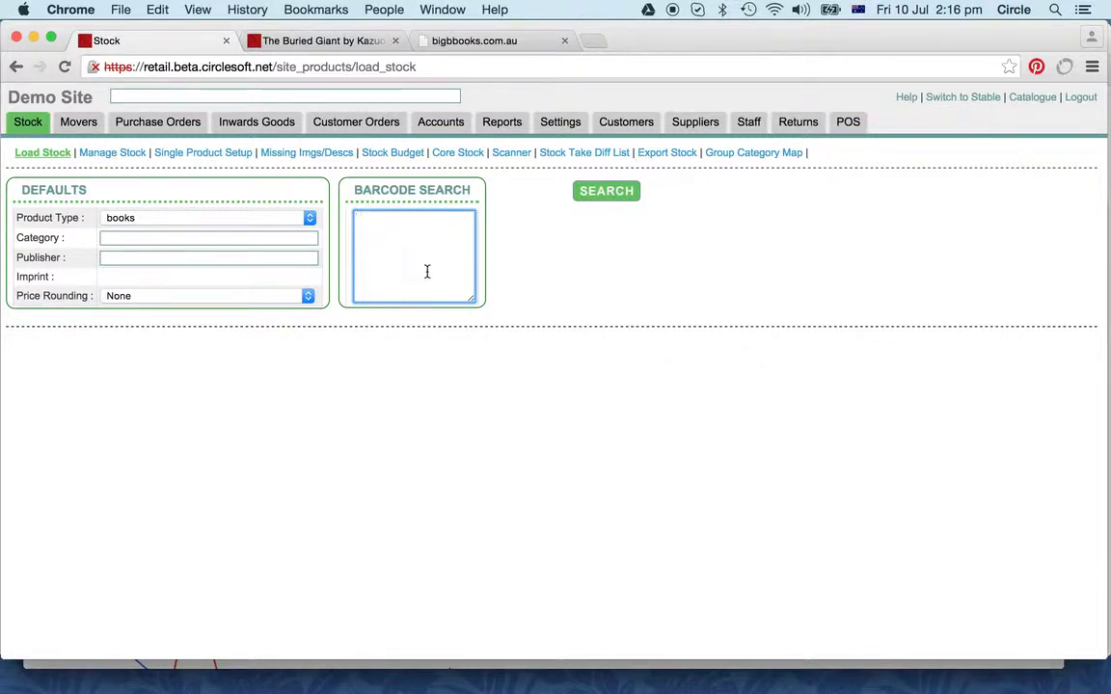
# View The Buried Giant's product page, then return to the Load Stock page.
pyautogui.click(328, 40)
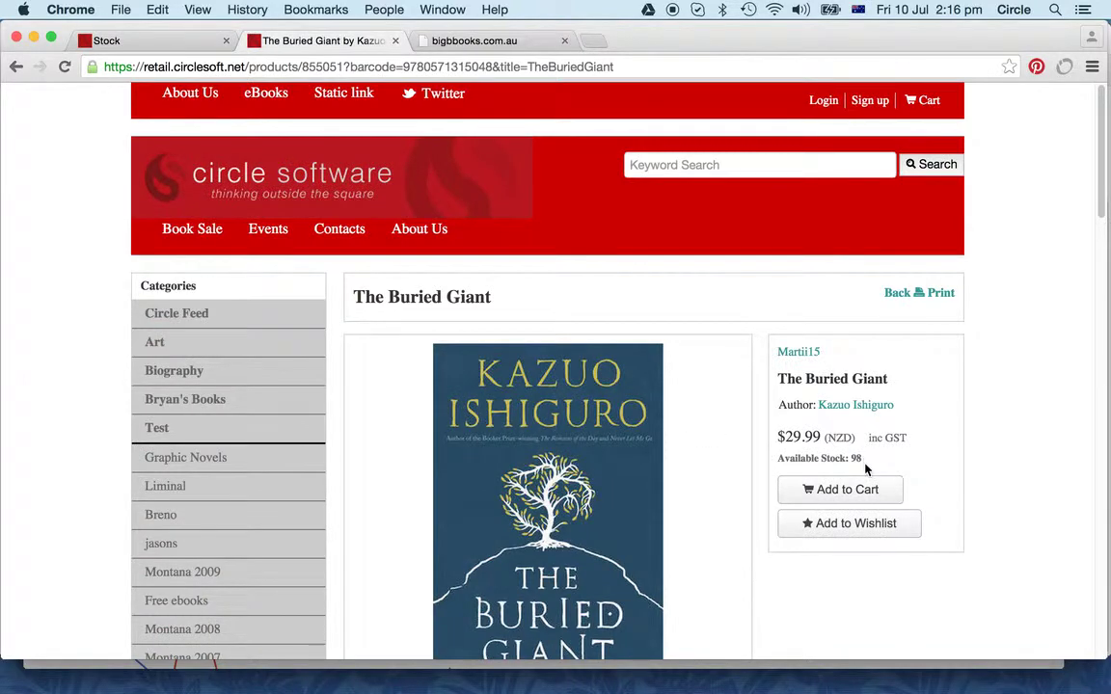
pyautogui.scroll(-5, 866, 469)
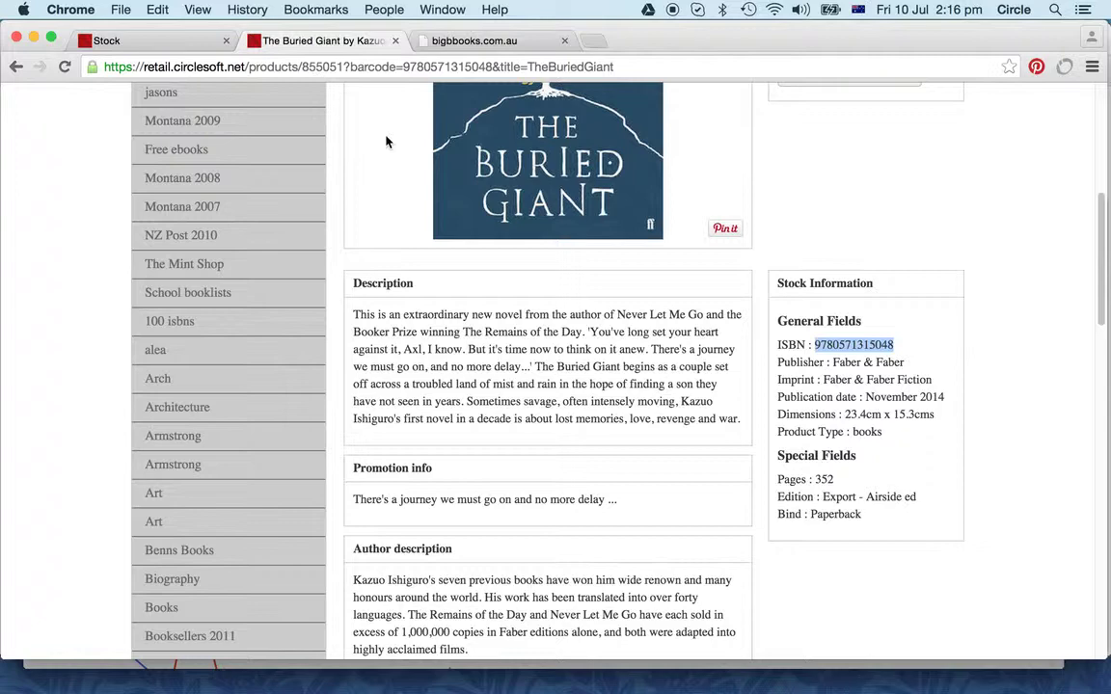
pyautogui.click(203, 41)
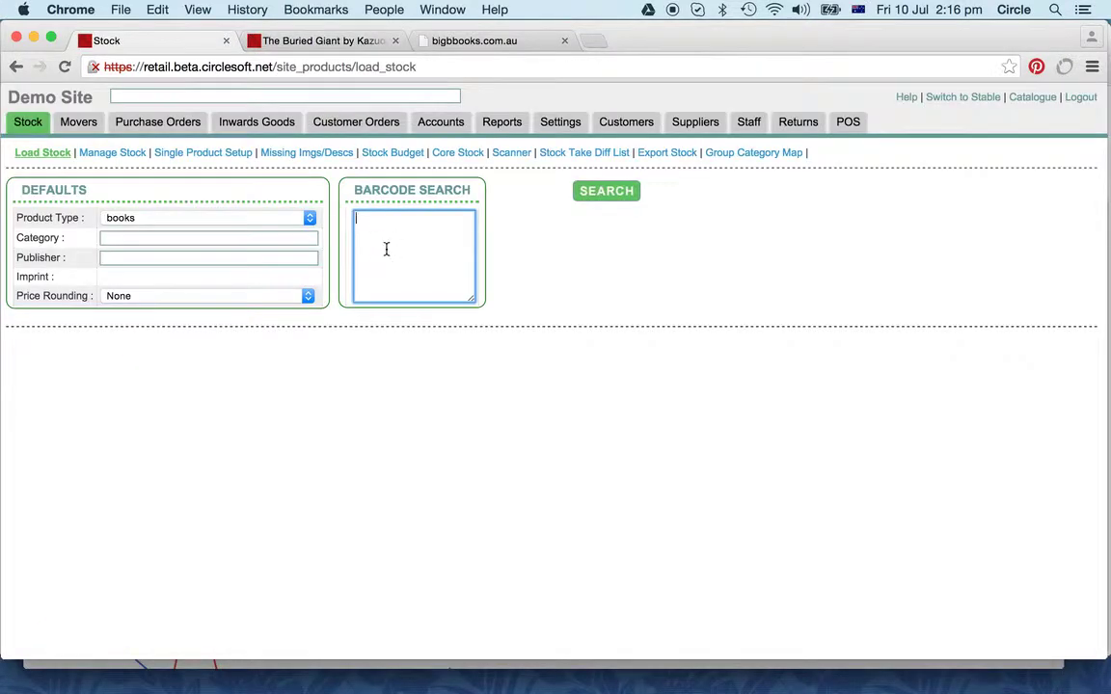
pyautogui.press('super+v')
pyautogui.click(595, 195)
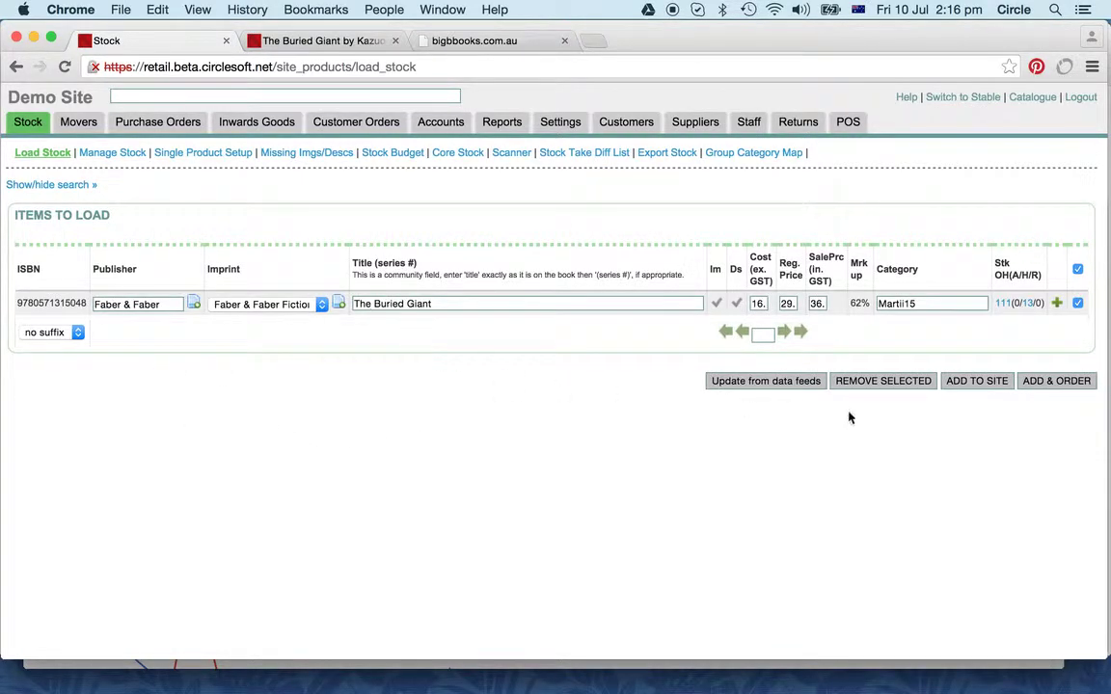
pyautogui.click(1057, 305)
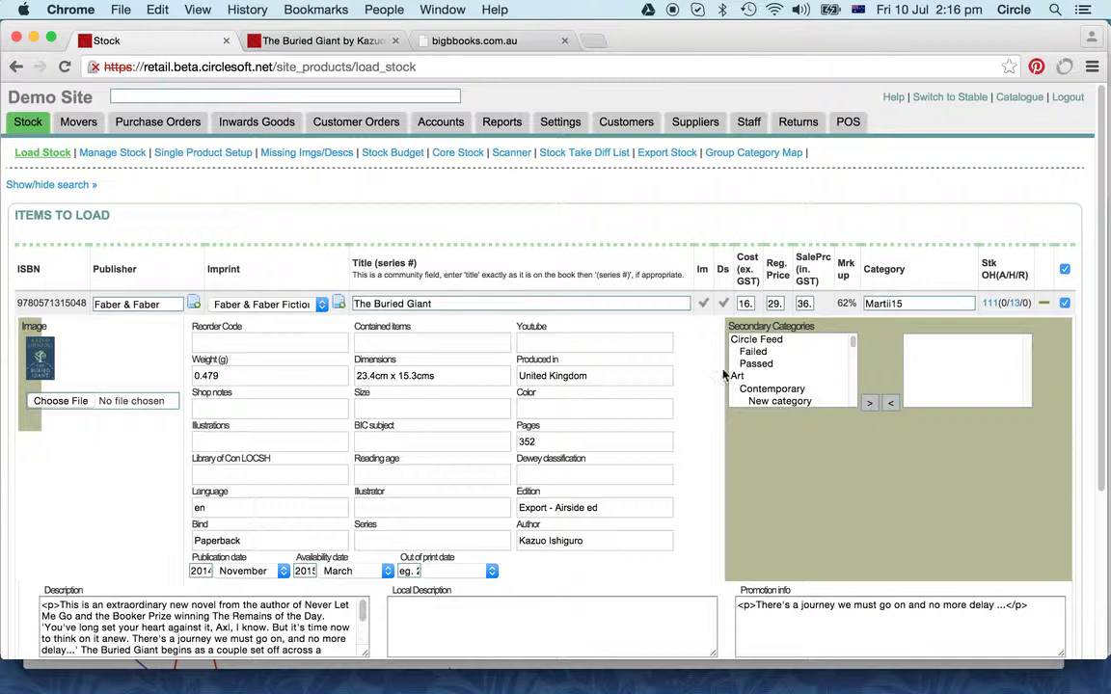
pyautogui.scroll(-5, 280, 492)
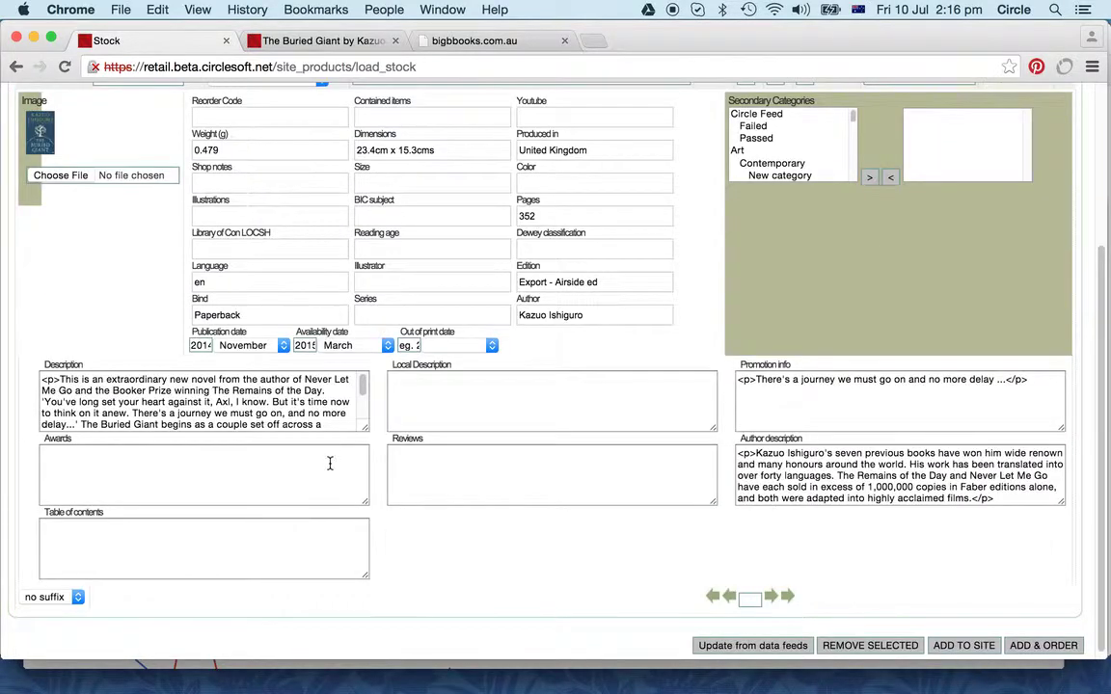
pyautogui.scroll(2, 637, 439)
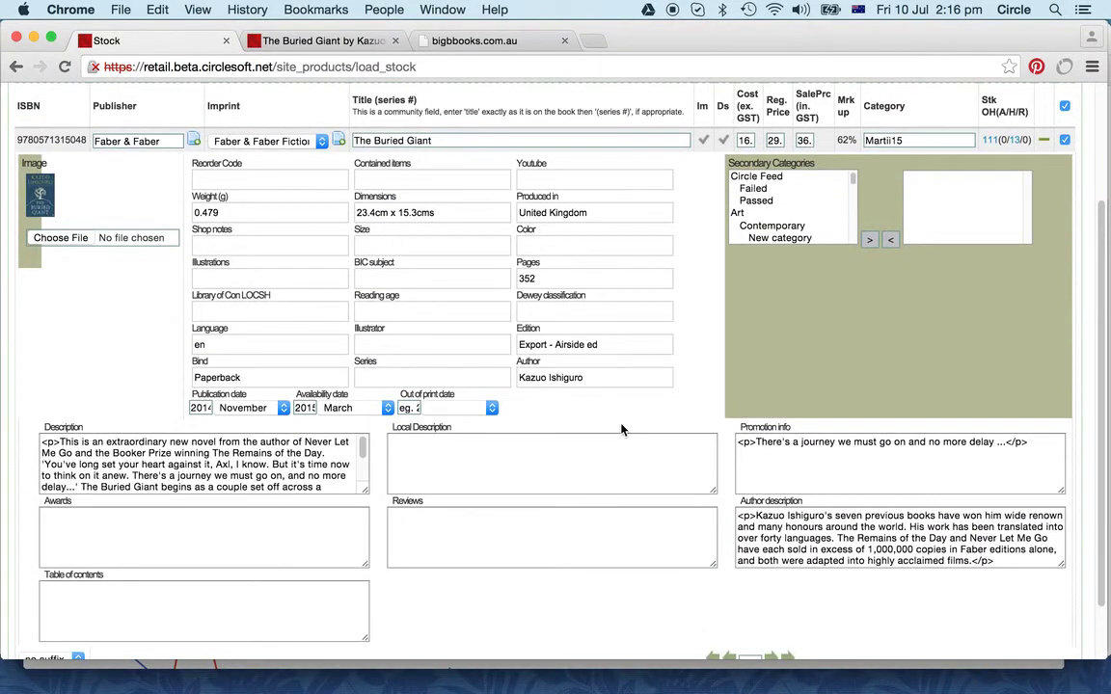
pyautogui.scroll(5, 621, 430)
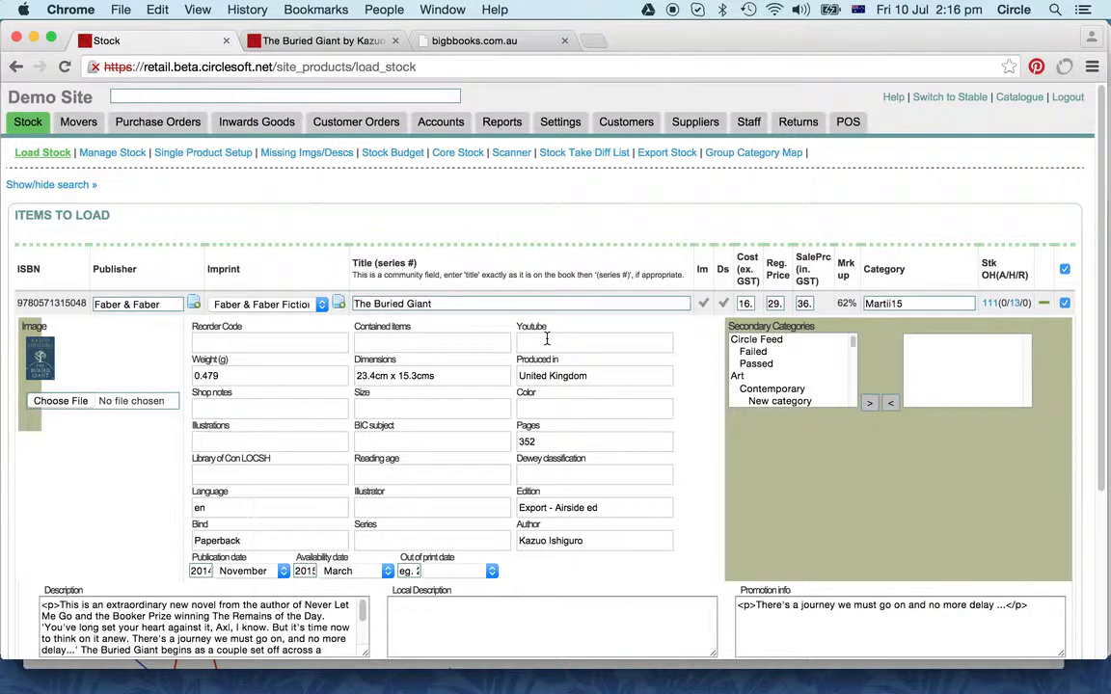
pyautogui.click(93, 189)
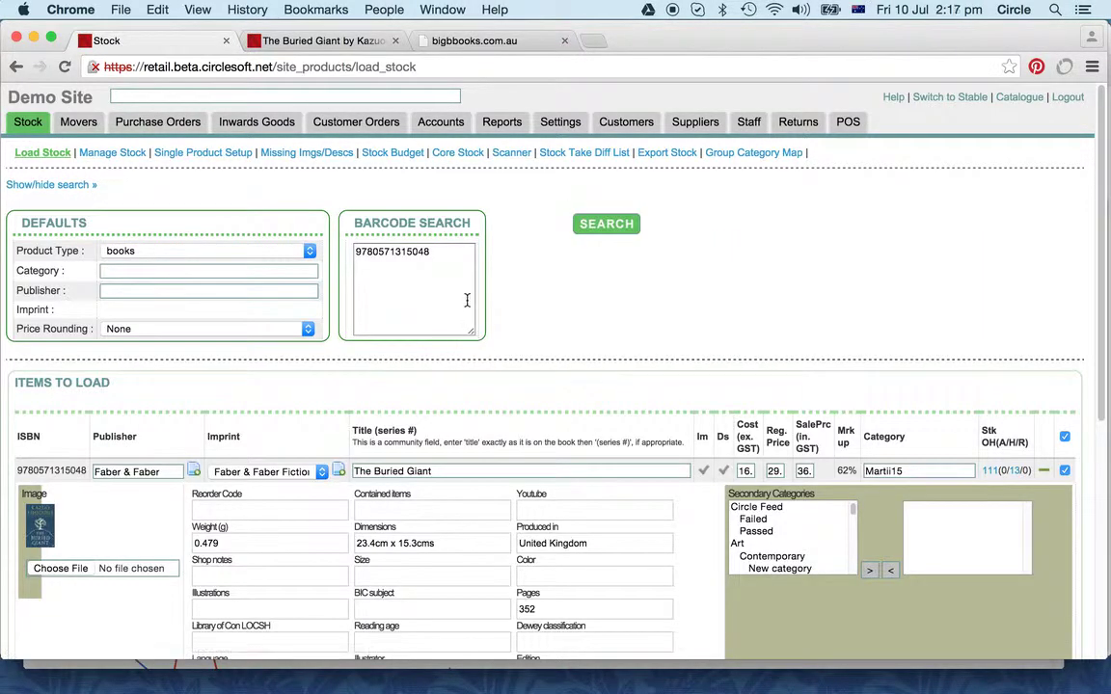
pyautogui.click(452, 259)
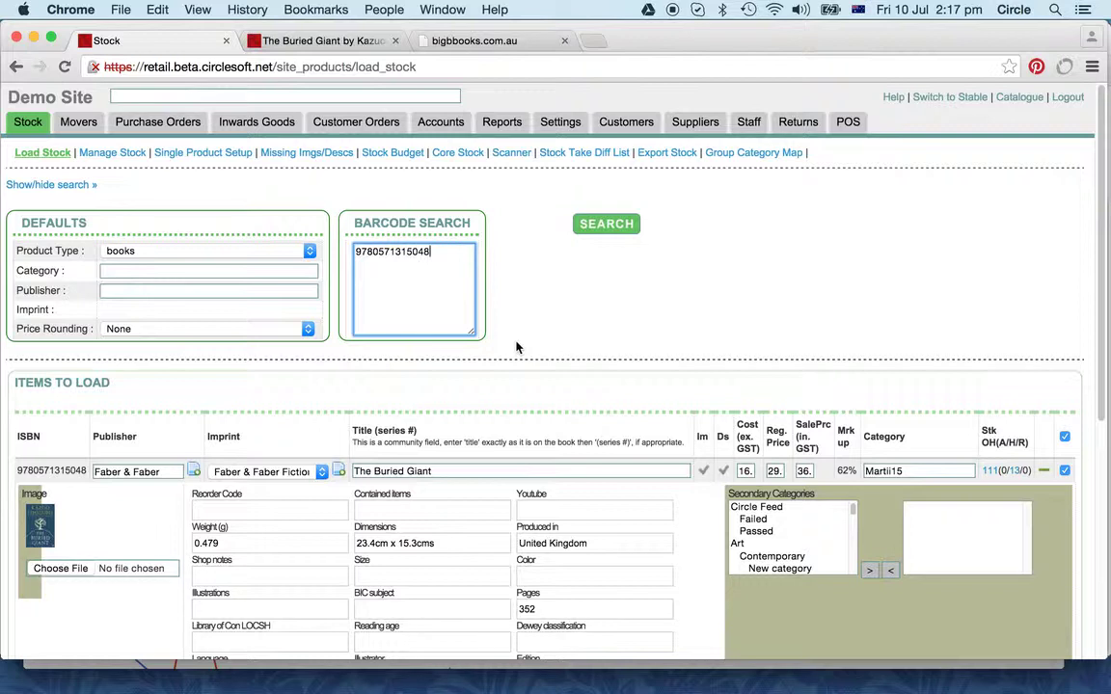
pyautogui.write('s')
pyautogui.press('BackSpace')
pyautogui.scroll(-2, 568, 402)
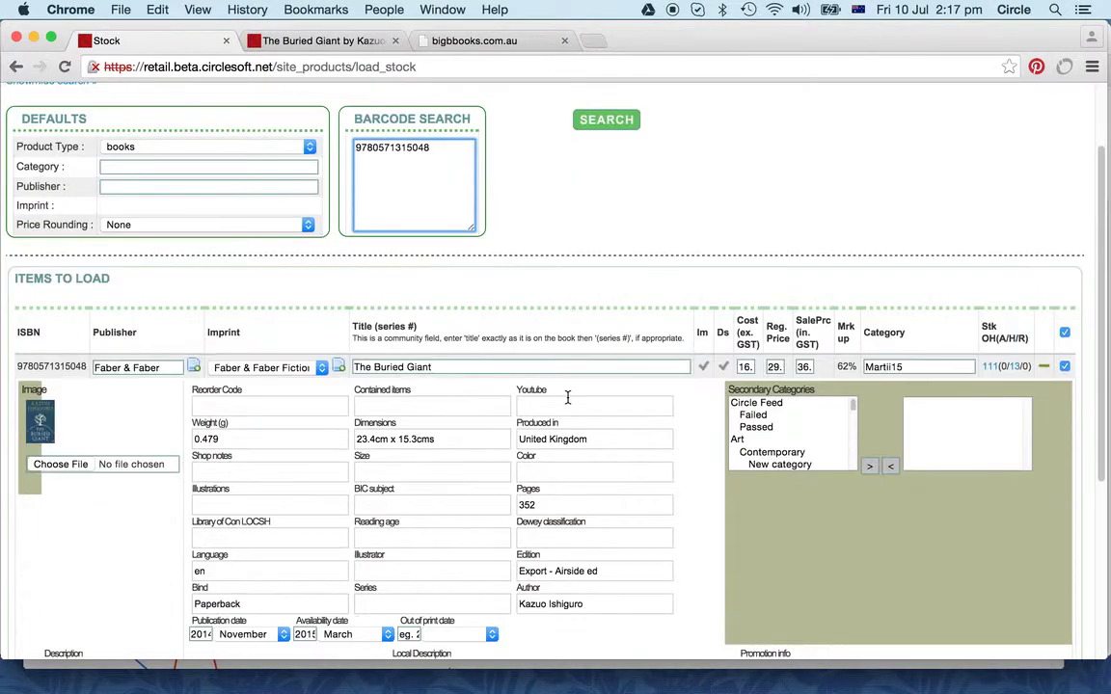
pyautogui.click(620, 131)
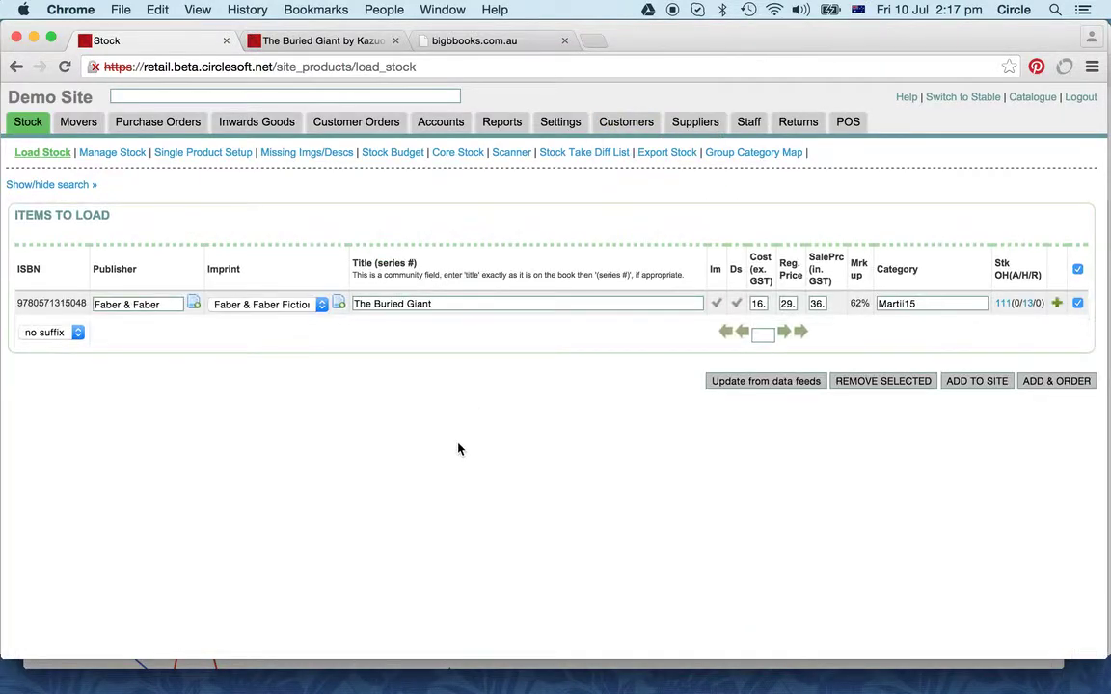
# Give the copy the SECA suffix and change its cost to 505.
pyautogui.click(80, 335)
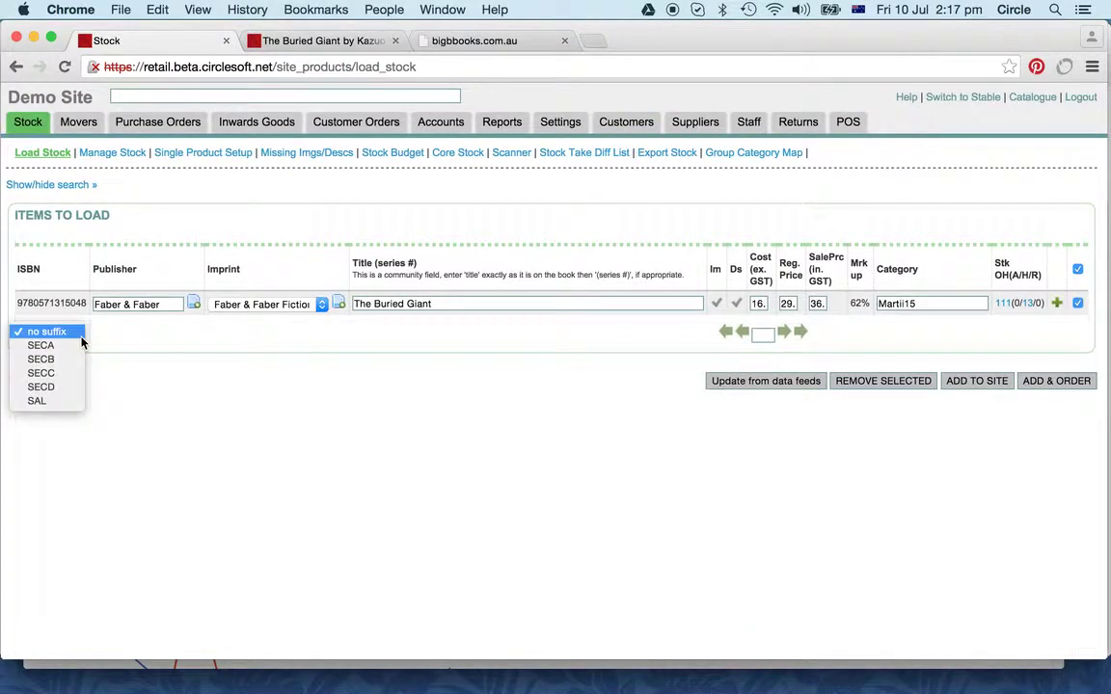
pyautogui.click(73, 346)
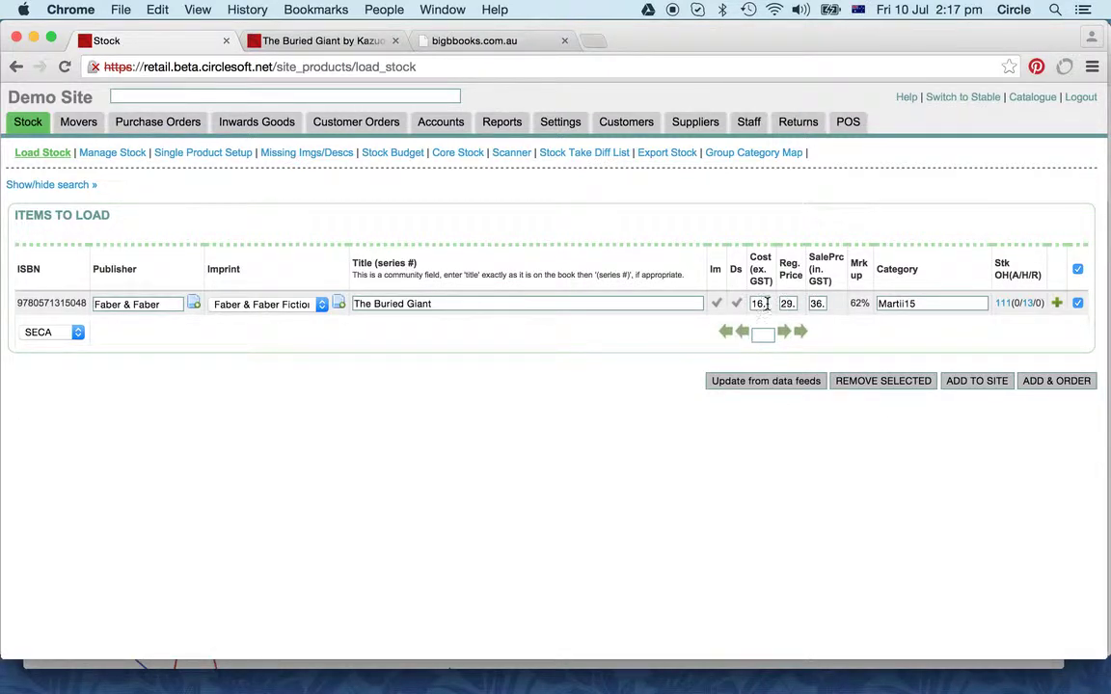
pyautogui.moveTo(766, 304); pyautogui.dragTo(746, 303)
pyautogui.write('505')
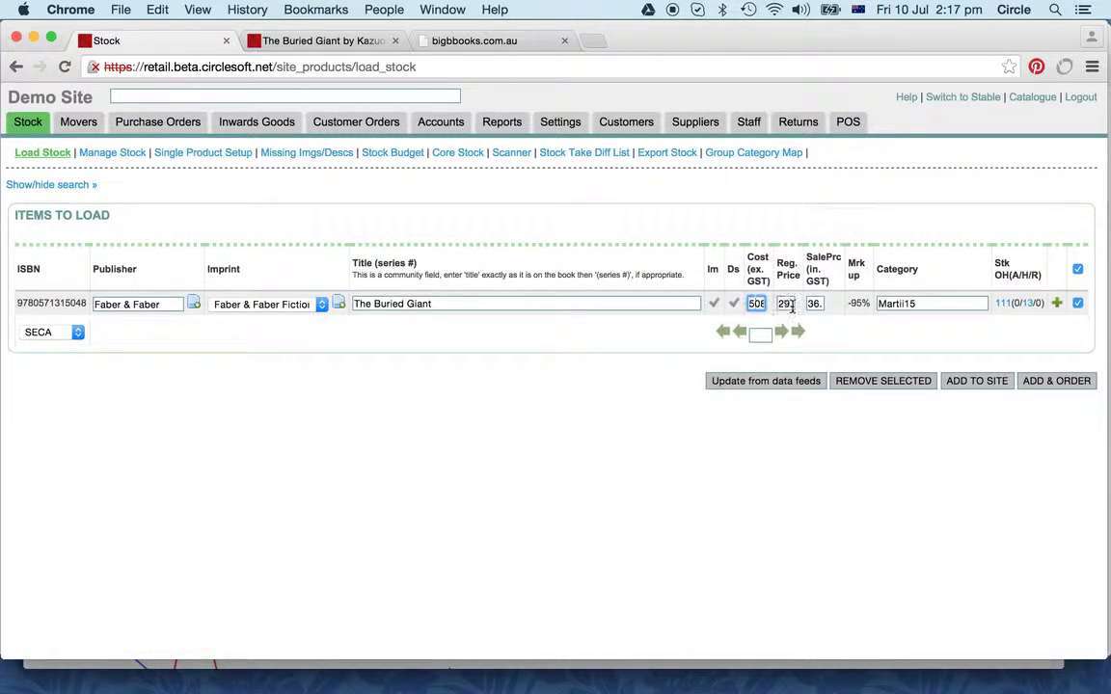
# Set both Reg. Price and SalePrc to 10.
pyautogui.click(778, 302)
pyautogui.write('10')
pyautogui.write('9')
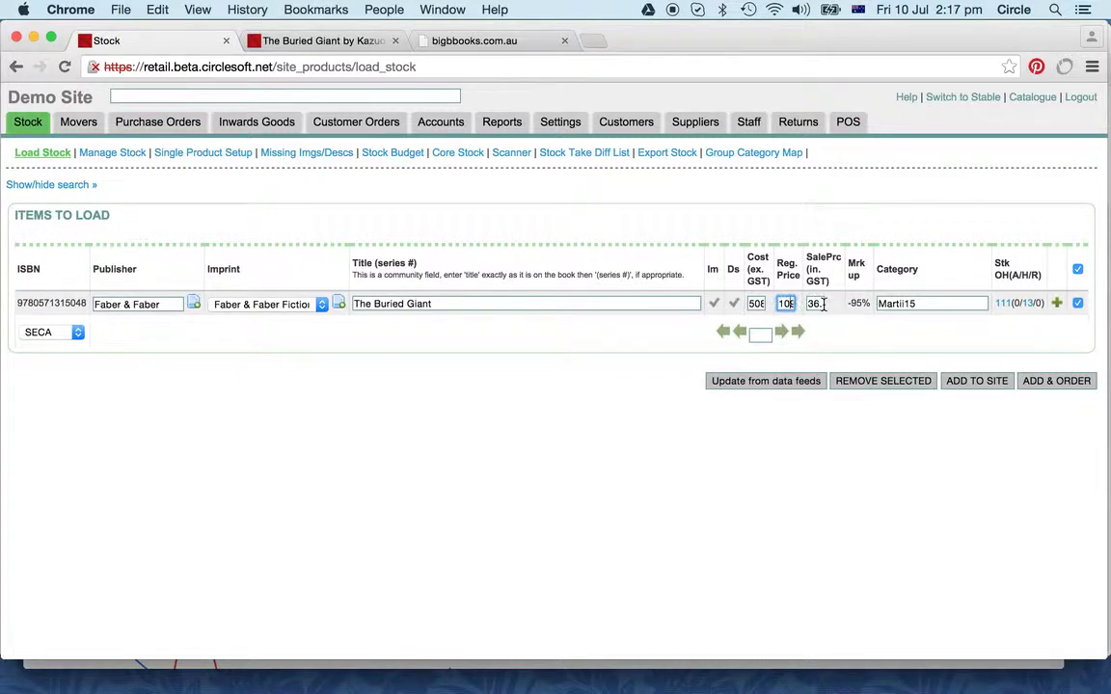
pyautogui.click(811, 304)
pyautogui.click(814, 304)
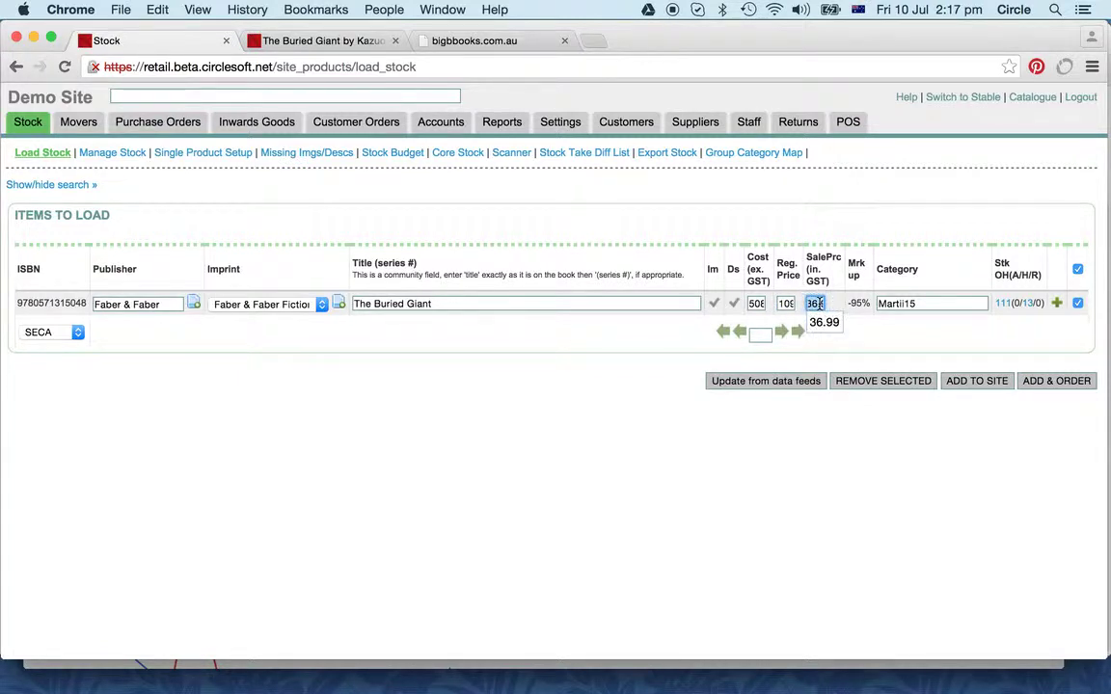
pyautogui.write('10')
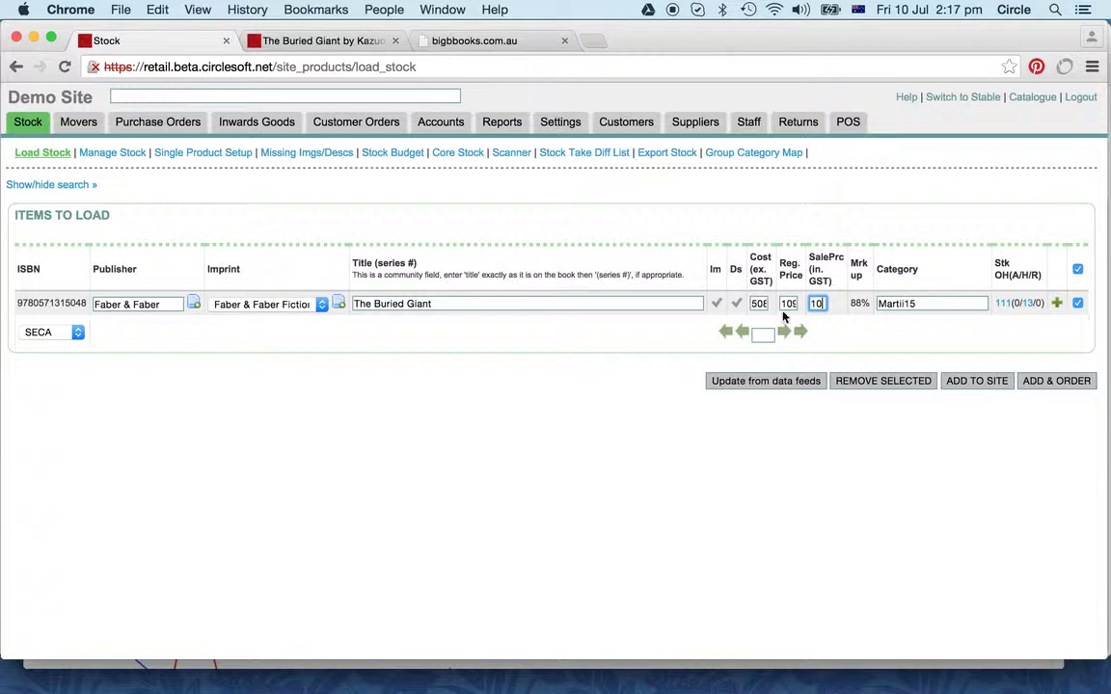
pyautogui.click(789, 303)
pyautogui.write('10')
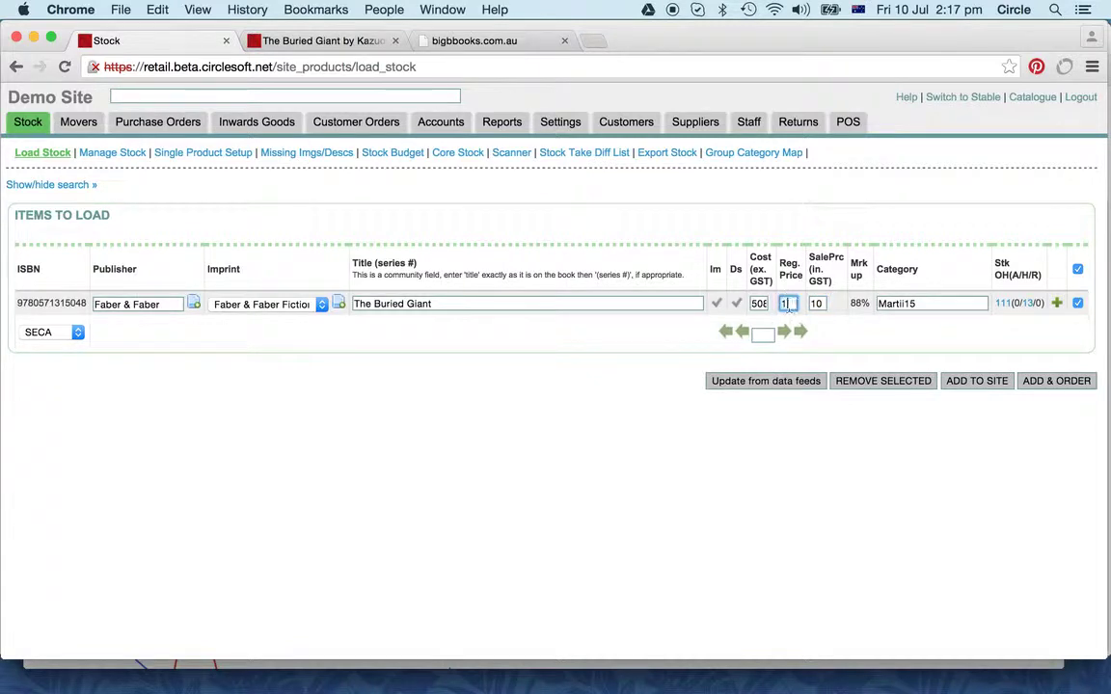
pyautogui.click(866, 501)
# Save the SECA Buried Giant with ADD & ORDER, bringing it up in Purchase Orders at $10.00.
pyautogui.click(1049, 387)
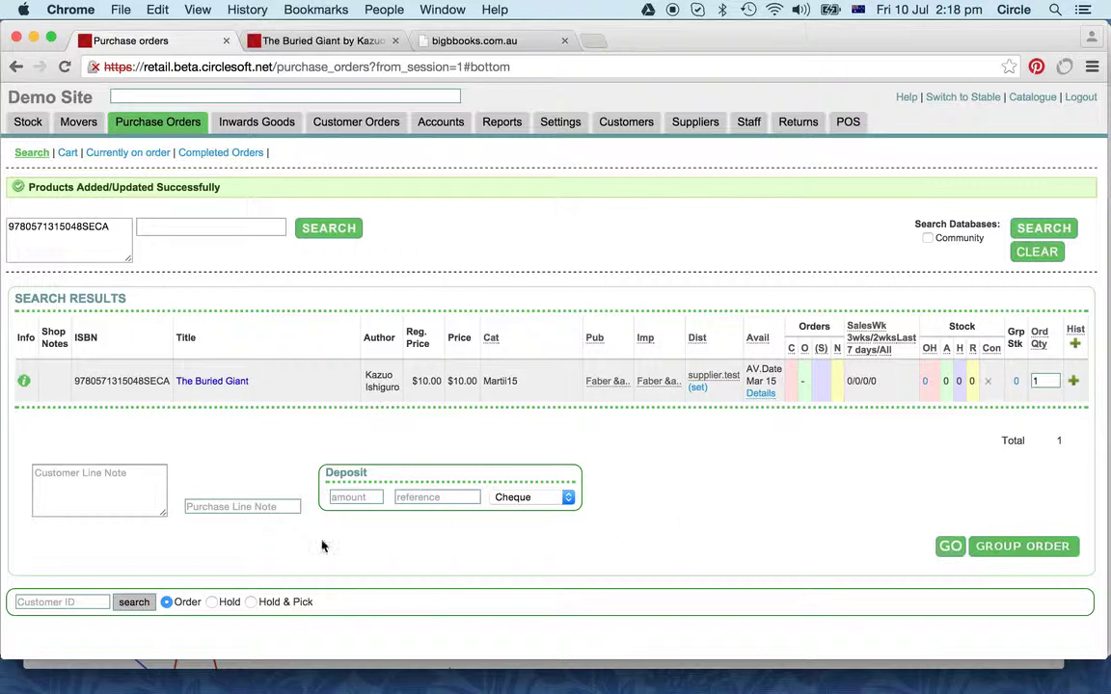
# Look up the customer by partial Customer ID, select them, and submit the order as a Hold.
pyautogui.click(60, 603)
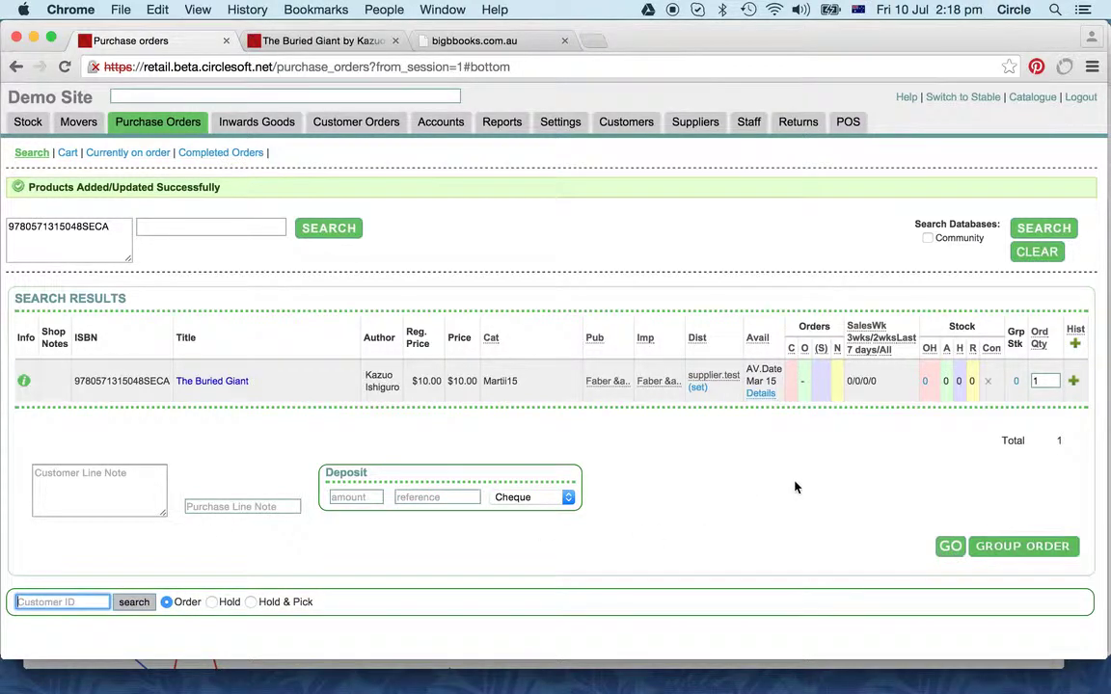
pyautogui.write('war')
pyautogui.click(134, 602)
pyautogui.scroll(-5, 609, 560)
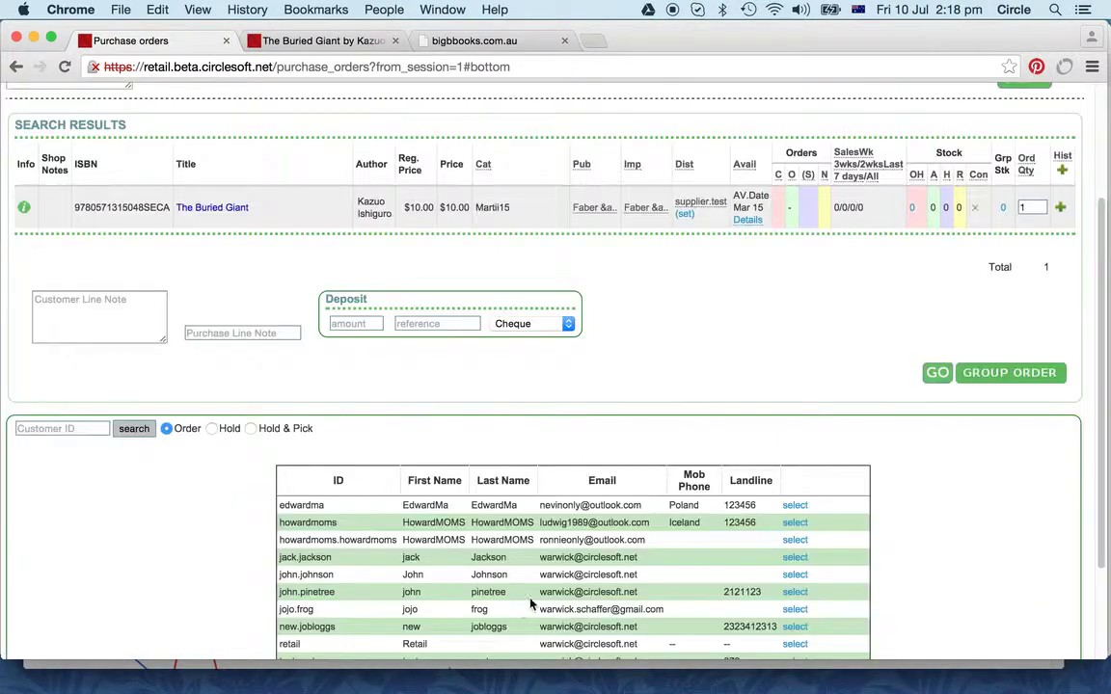
pyautogui.scroll(-2, 608, 561)
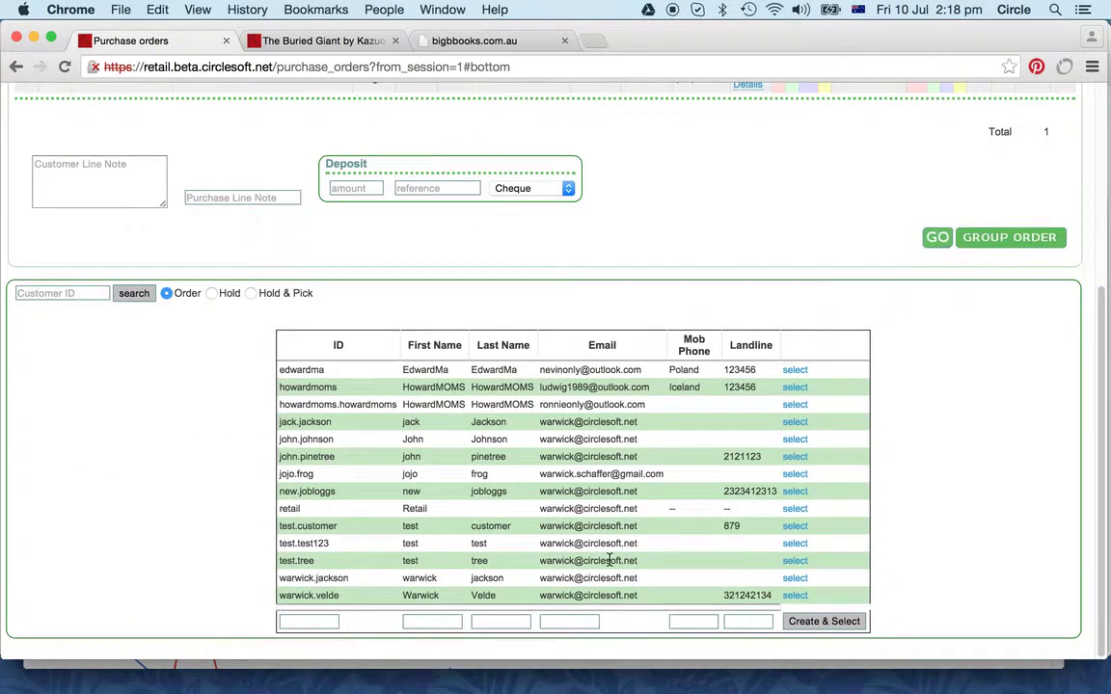
pyautogui.click(795, 597)
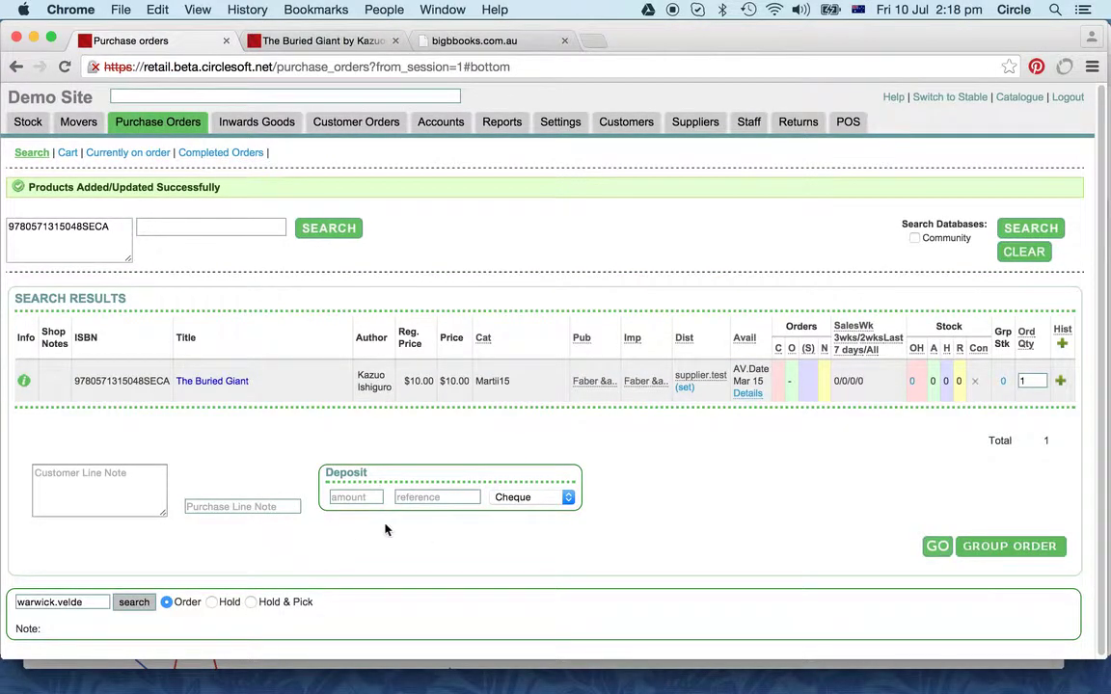
pyautogui.click(212, 602)
pyautogui.click(937, 546)
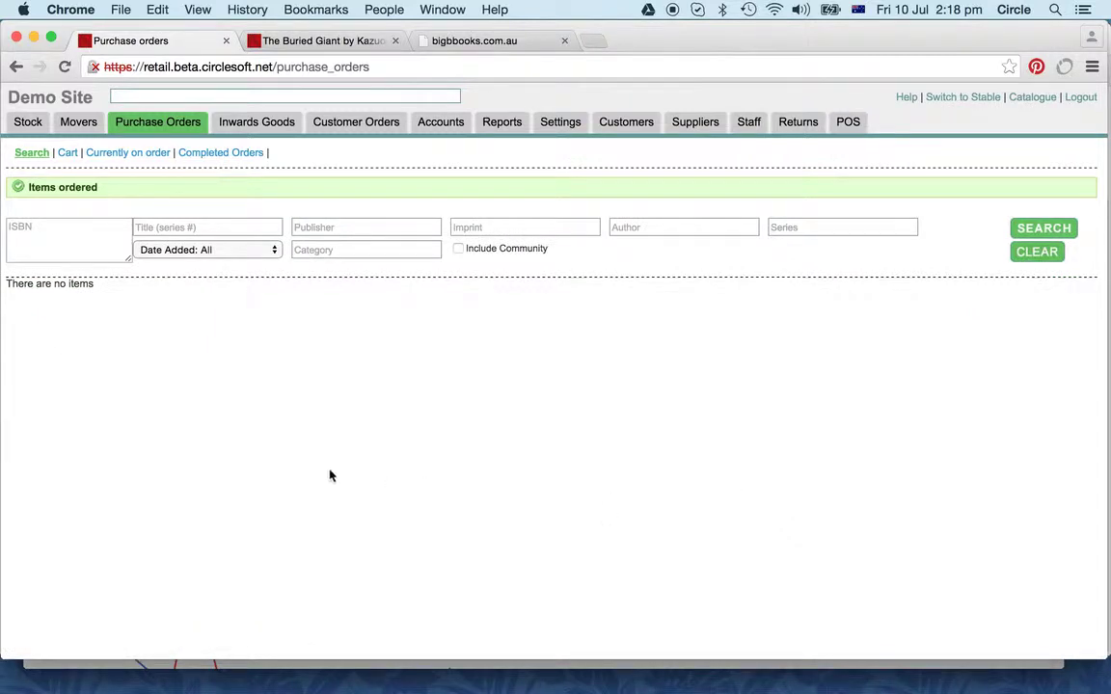
pyautogui.click(75, 242)
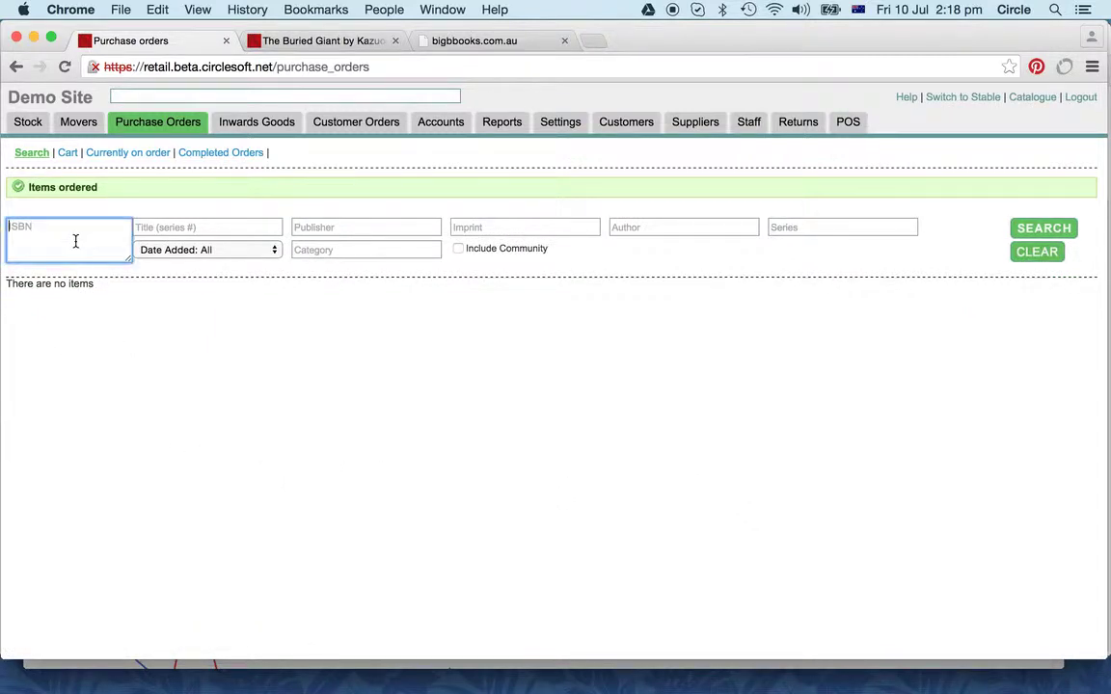
pyautogui.write('9780571315048')
pyautogui.write('seca')
pyautogui.click(1045, 228)
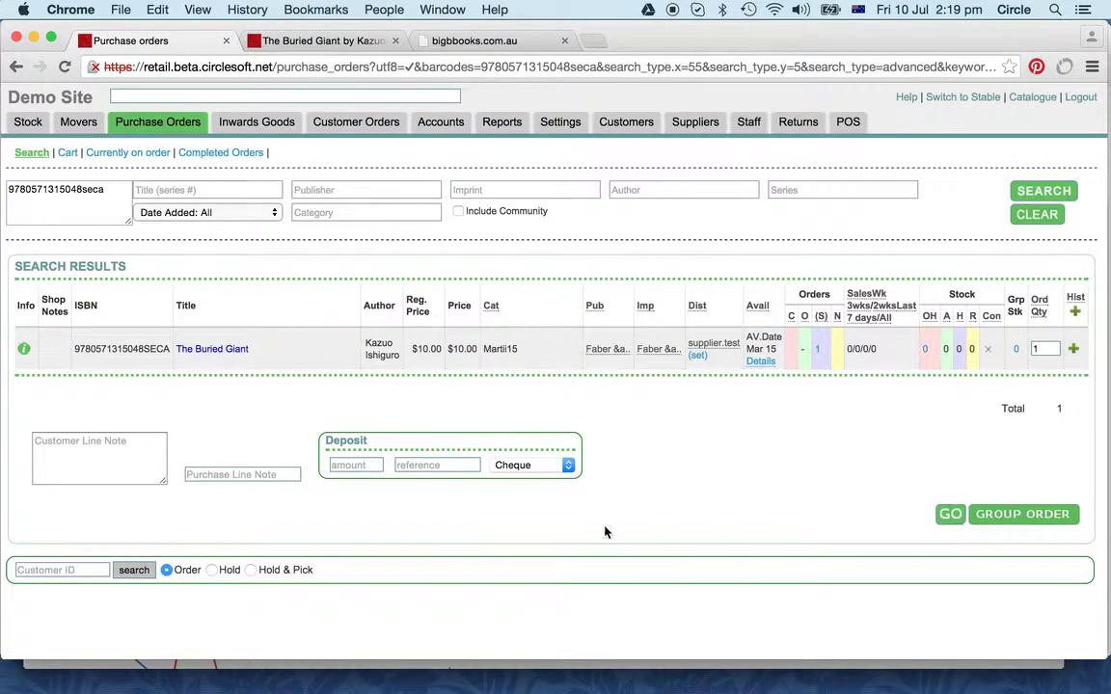
pyautogui.click(817, 352)
pyautogui.moveTo(822, 356)
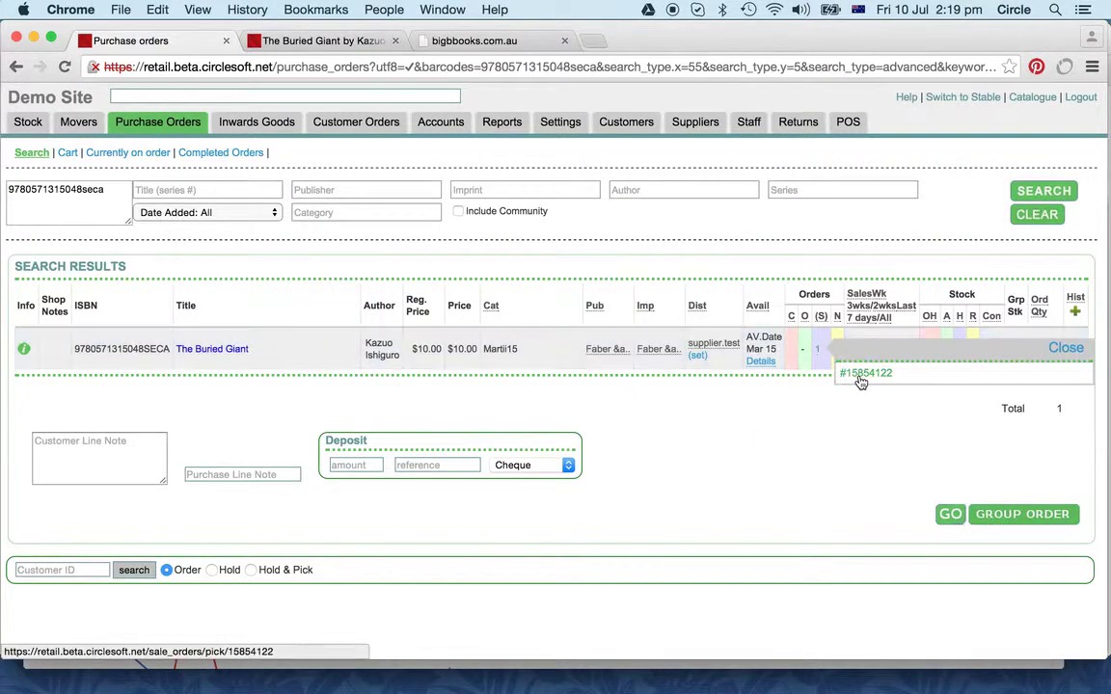